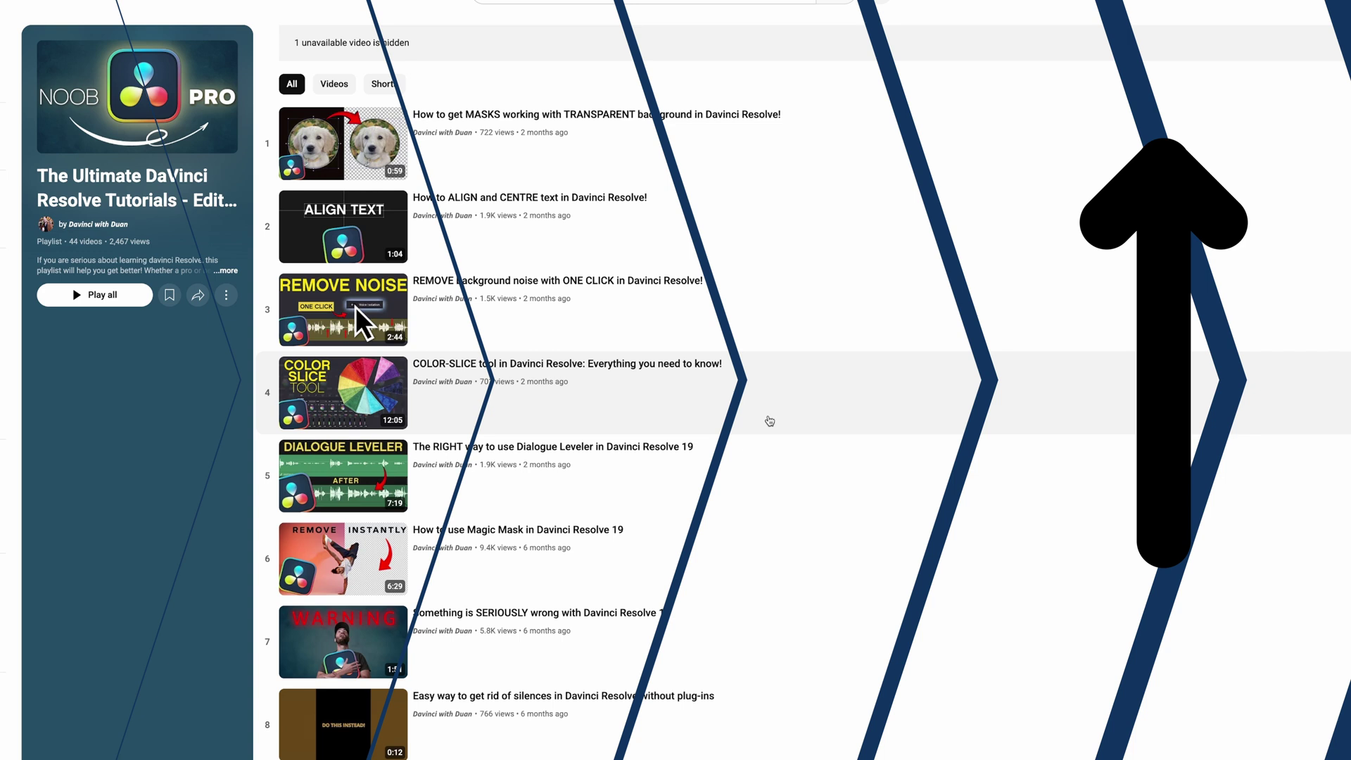
{"action": "scroll", "coordinate": [769, 421], "scroll_direction": "down", "scroll_amount": 4}
{"action": "scroll", "coordinate": [770, 421], "scroll_direction": "down", "scroll_amount": 1}
{"action": "scroll", "coordinate": [769, 420], "scroll_direction": "down", "scroll_amount": 1}
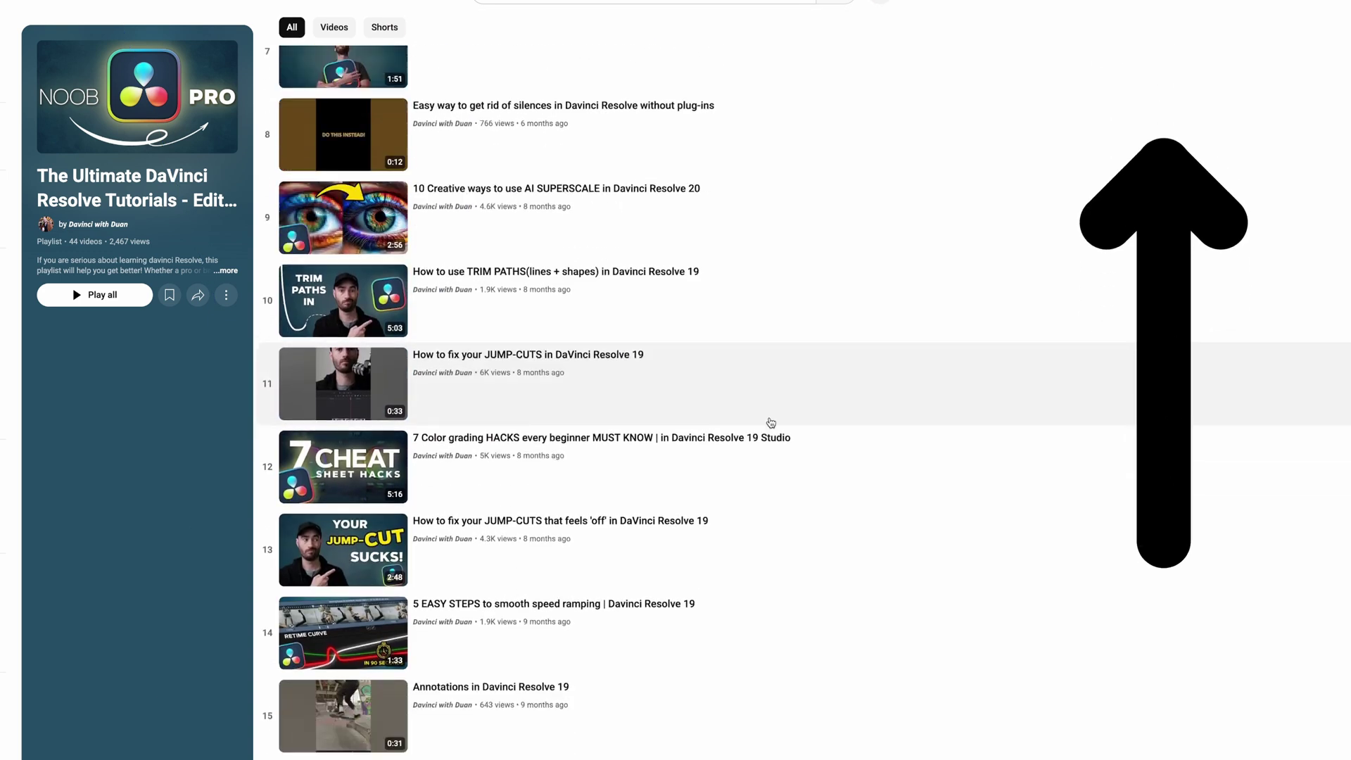
{"action": "scroll", "coordinate": [769, 421], "scroll_direction": "down", "scroll_amount": 3}
{"action": "scroll", "coordinate": [770, 421], "scroll_direction": "down", "scroll_amount": 6}
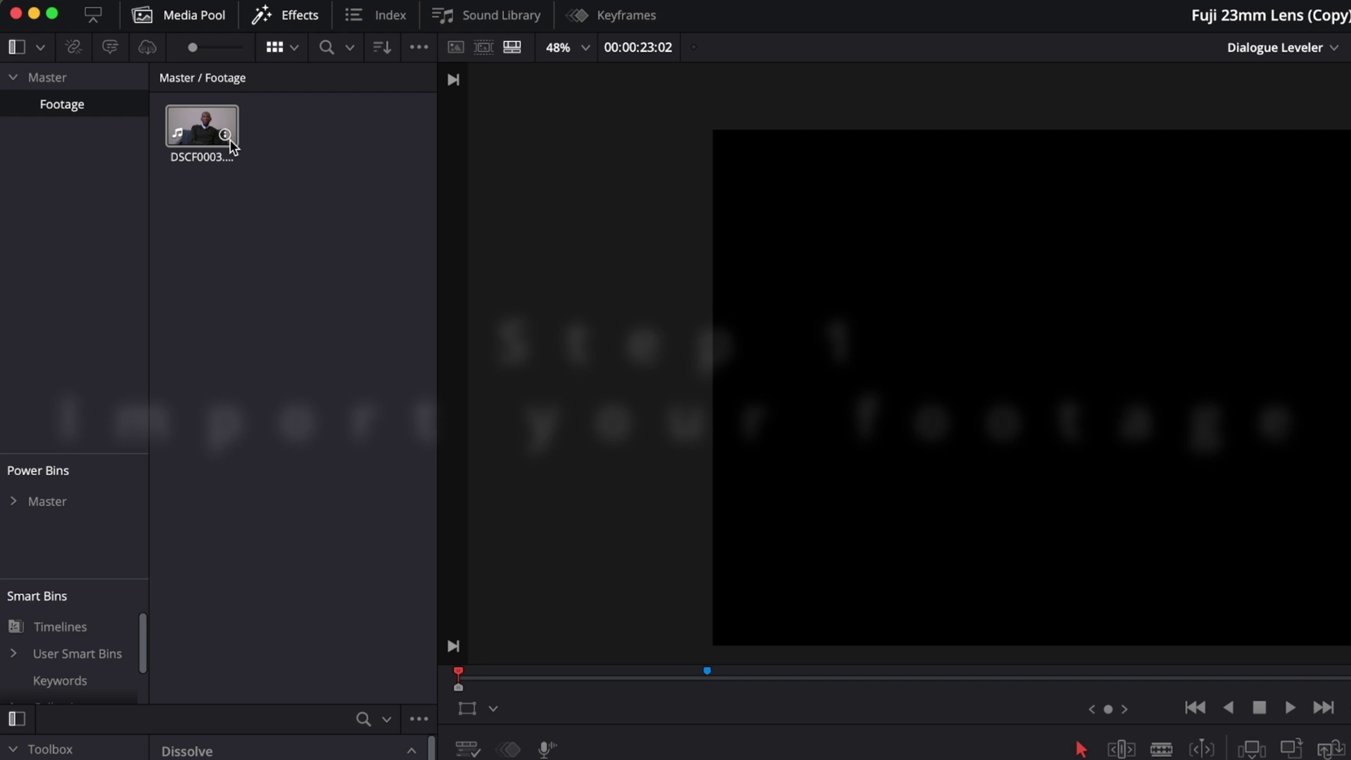
Preview the interview clip in the viewer, then reselect it in the Media Pool
{"action": "left_click", "coordinate": [212, 139]}
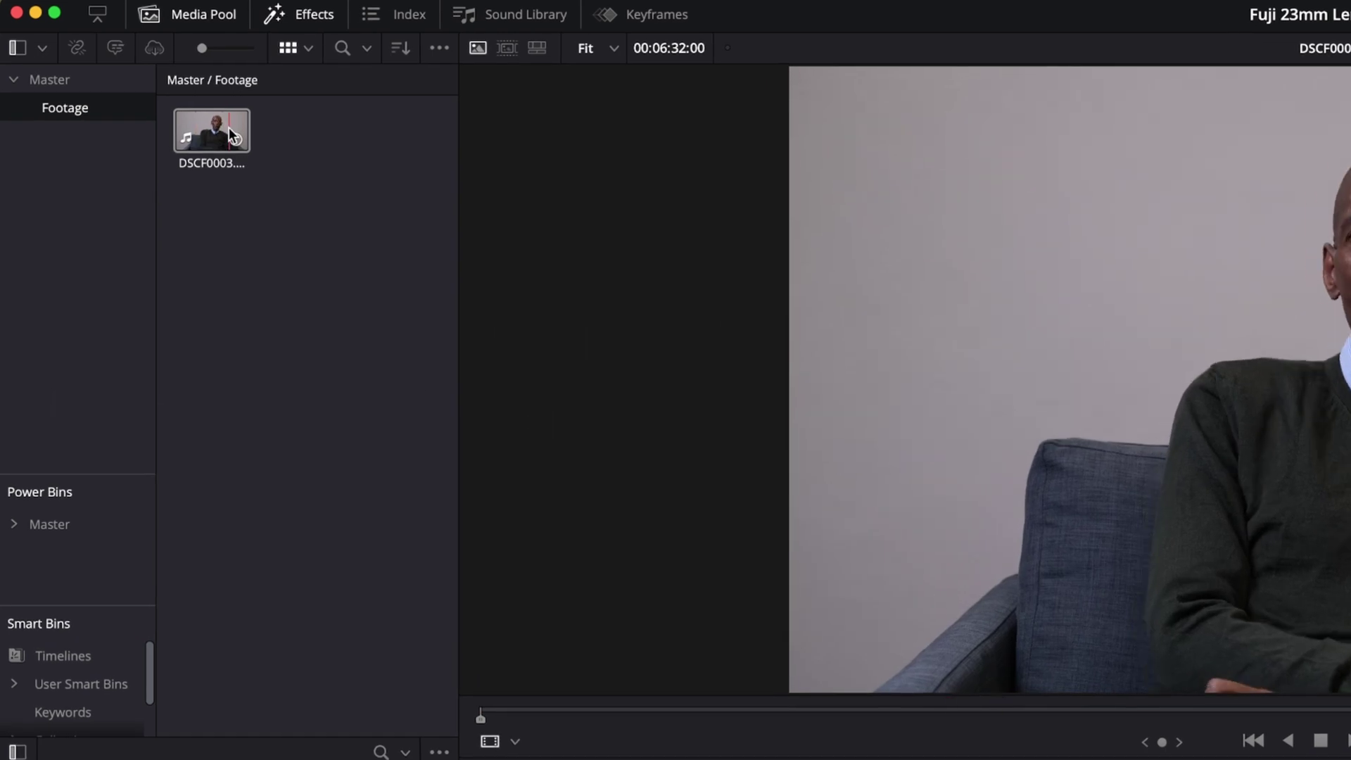
{"action": "left_click", "coordinate": [290, 264]}
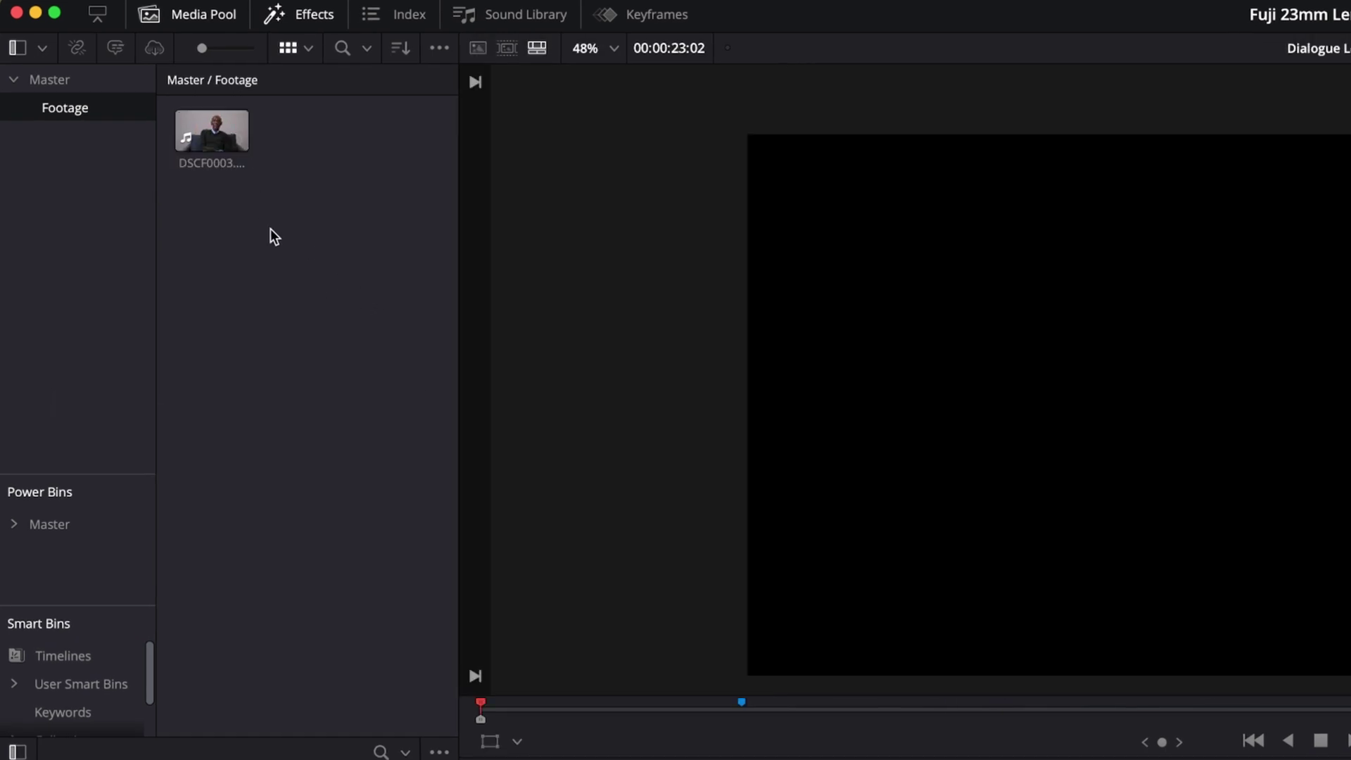
{"action": "left_click", "coordinate": [210, 147]}
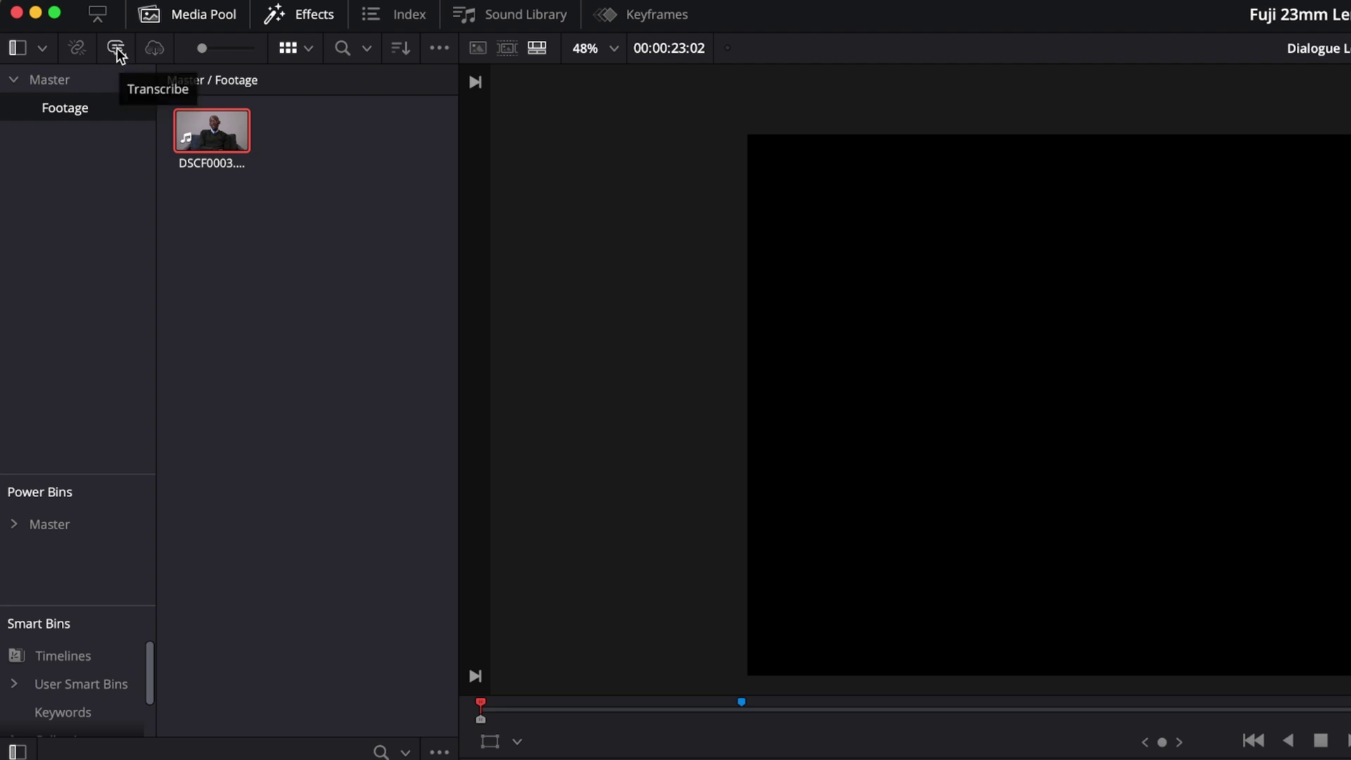
Transcribe the clip's audio and export the transcript as a text file
{"action": "left_click", "coordinate": [117, 49]}
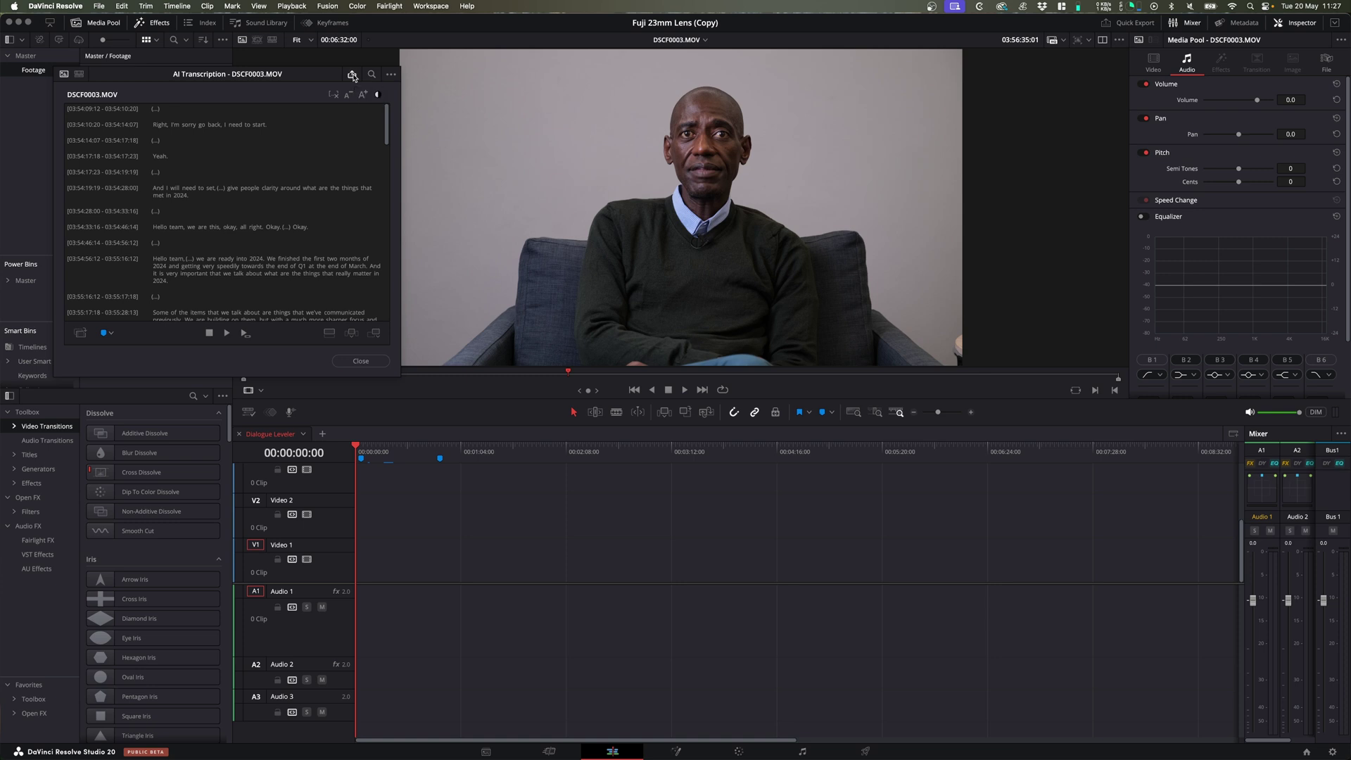
{"action": "left_click", "coordinate": [352, 75]}
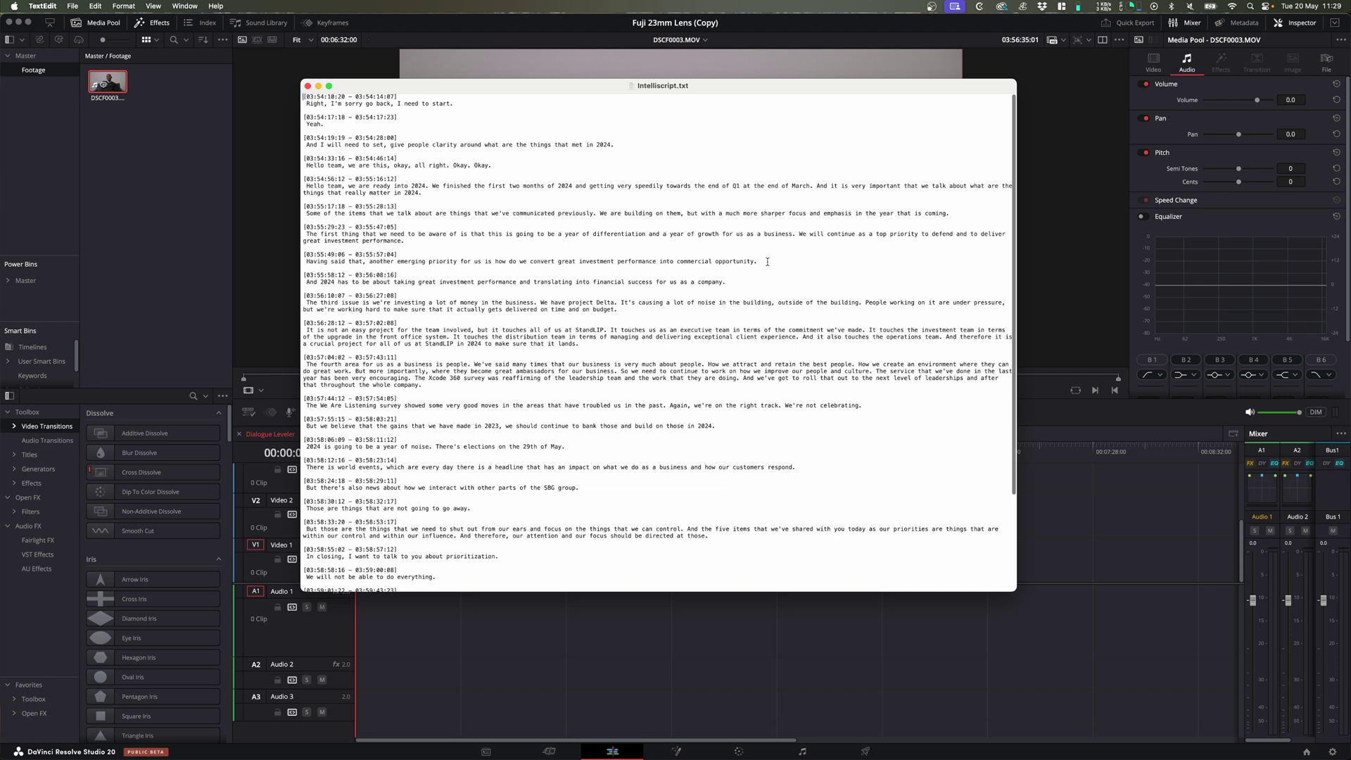
Remove the emerging priority entry, the ready into 2024 entry and the stray [03:56:10:07 - 03:56:27:08] line
{"action": "left_click_drag", "start_coordinate": [768, 262], "coordinate": [304, 255]}
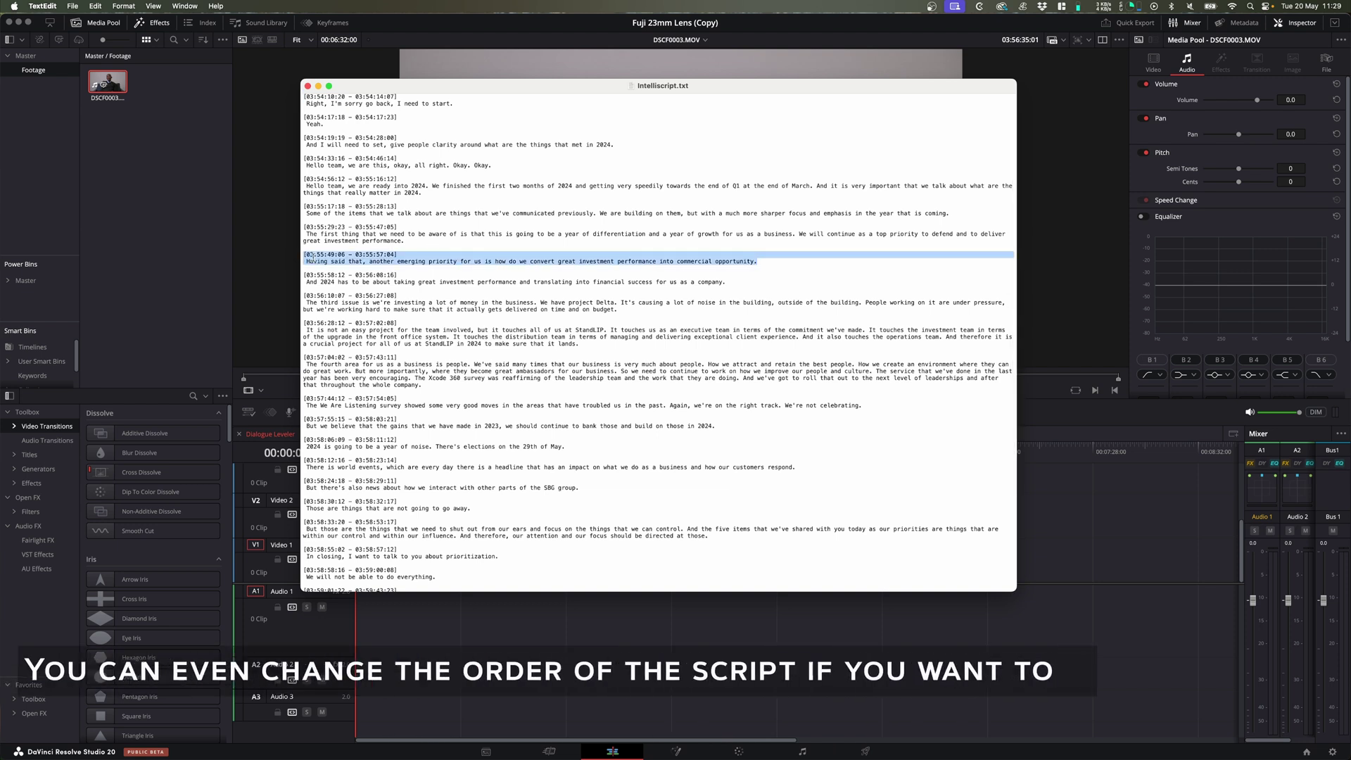
{"action": "key", "text": "super+x"}
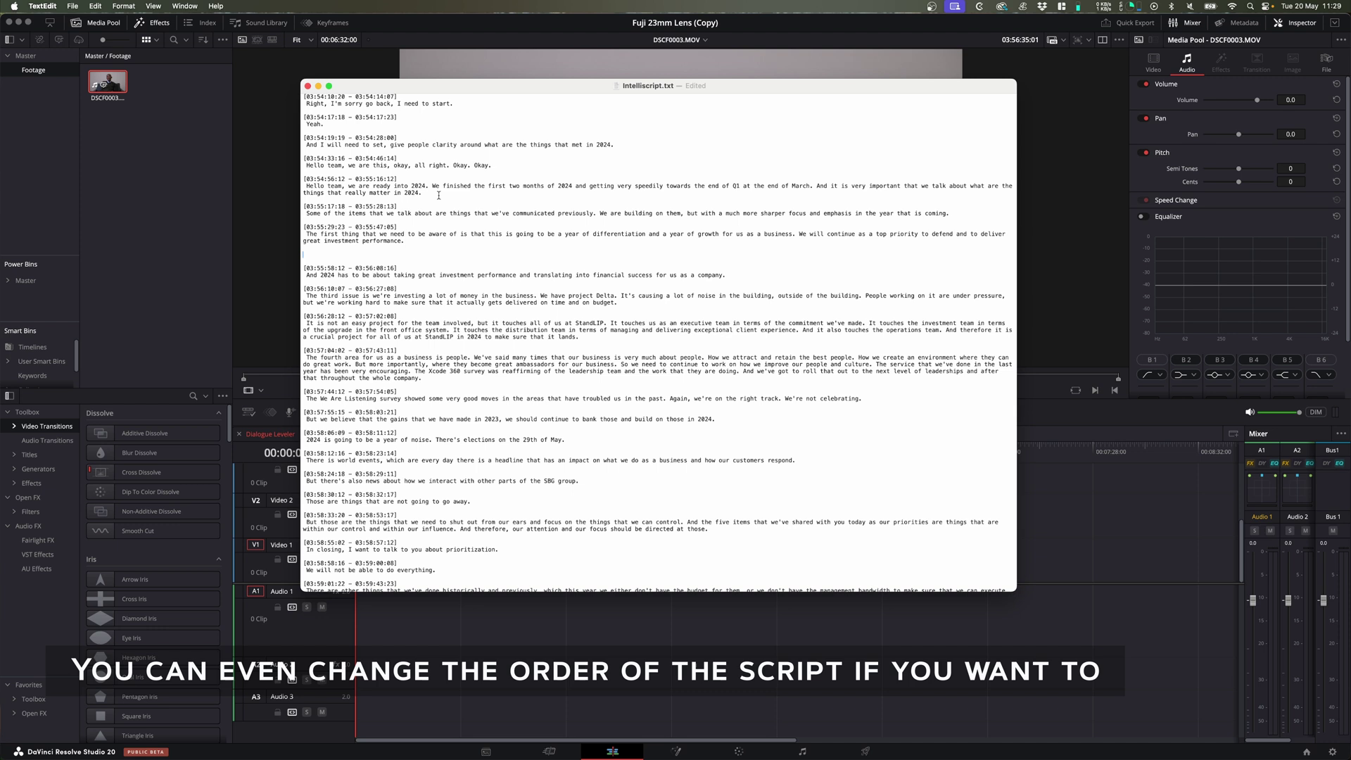
{"action": "left_click_drag", "start_coordinate": [438, 195], "coordinate": [317, 180]}
{"action": "key", "text": "super+x"}
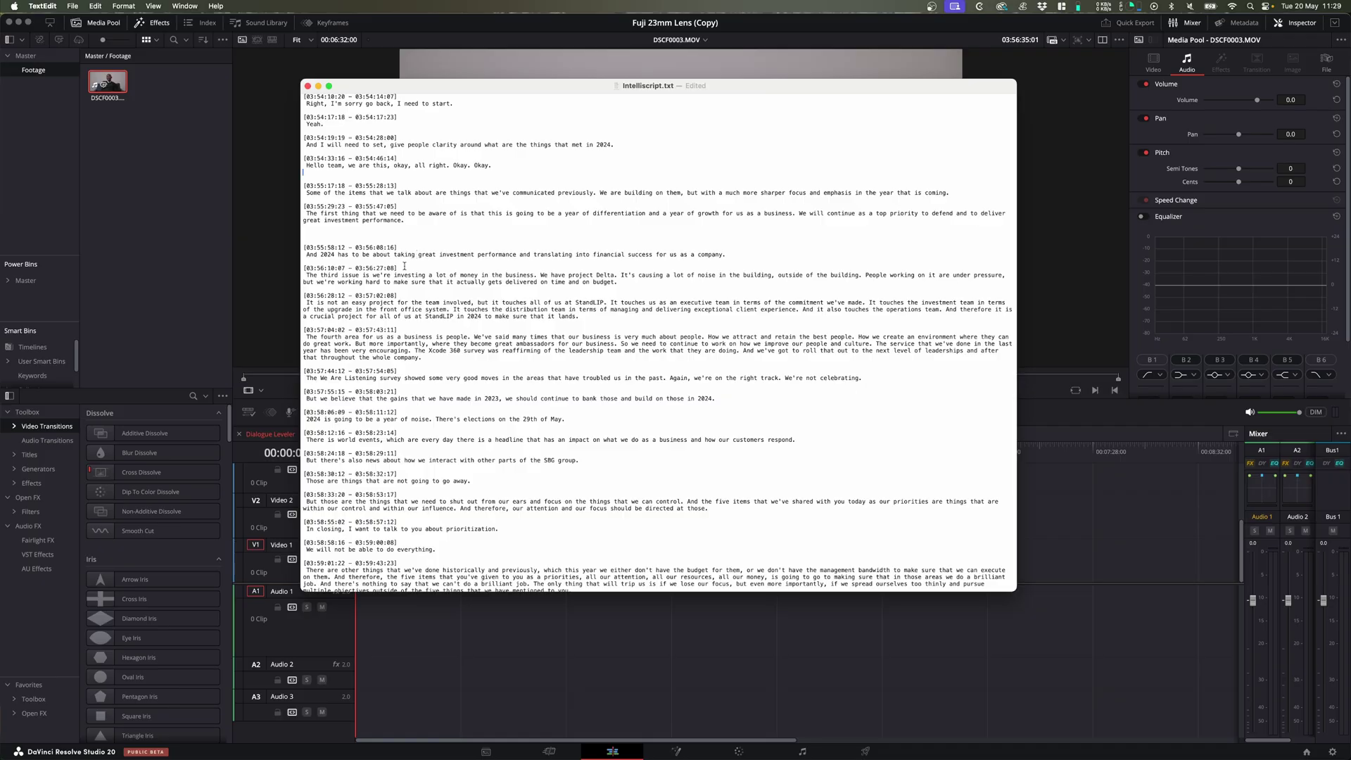
{"action": "triple_click", "coordinate": [403, 266]}
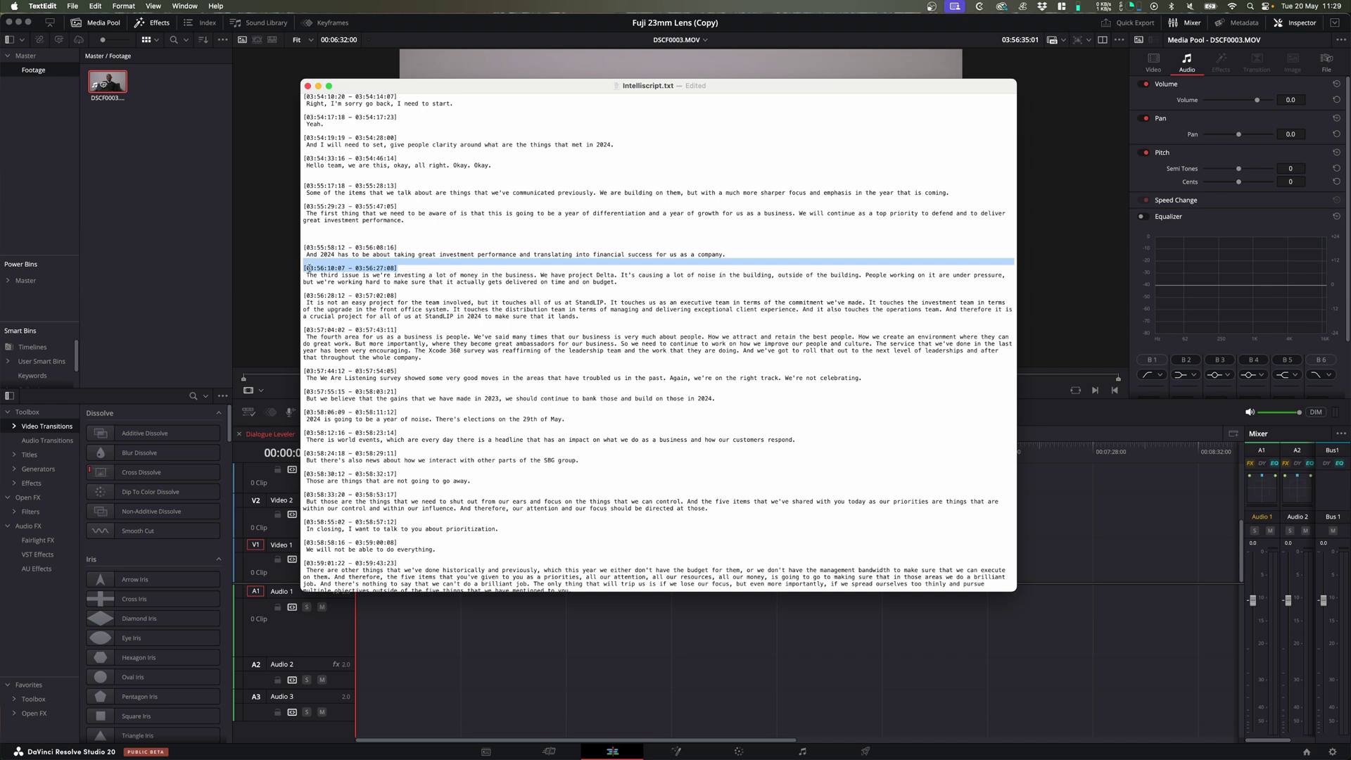
{"action": "key", "text": "BackSpace"}
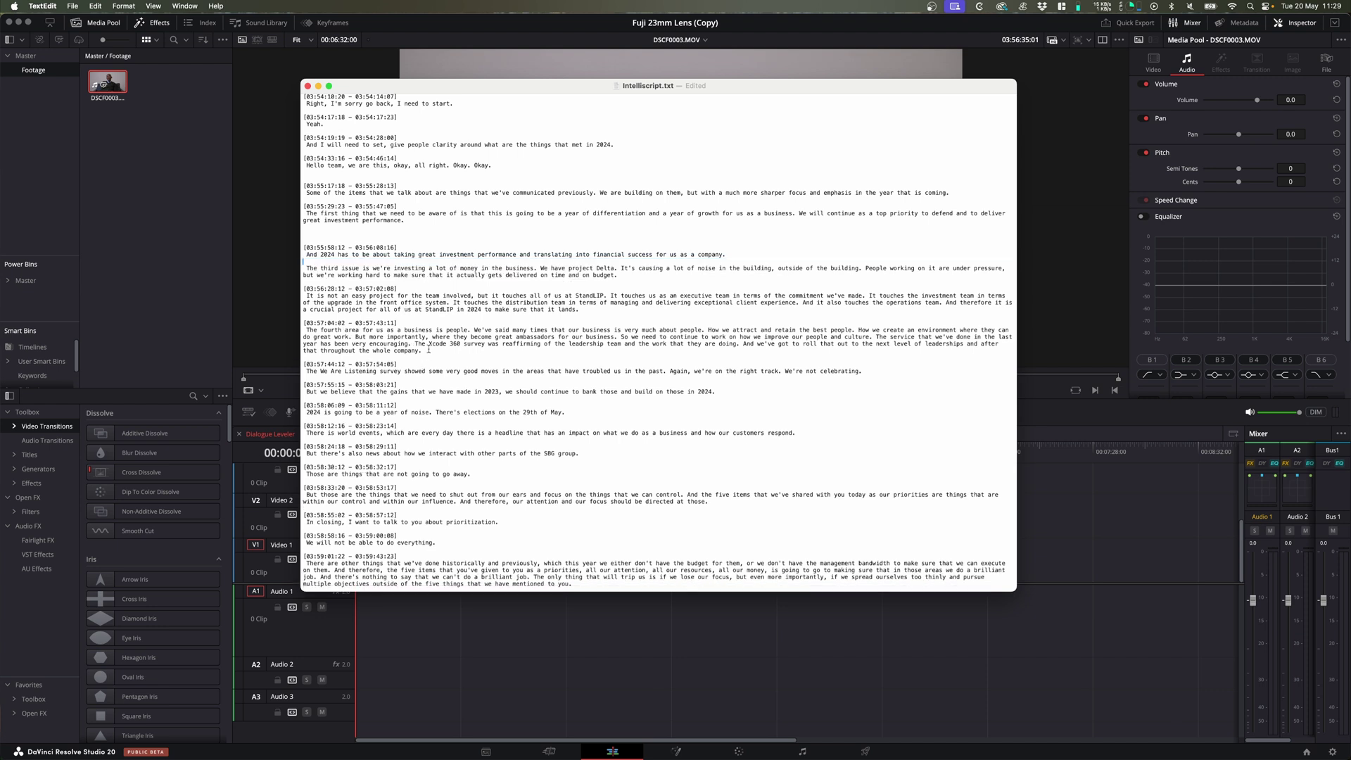
Remove the fourth-area paragraph, the entries from 03:57:44:12 through 'go away.' and the closing 'That's me.' entry
{"action": "left_click_drag", "start_coordinate": [428, 351], "coordinate": [289, 329]}
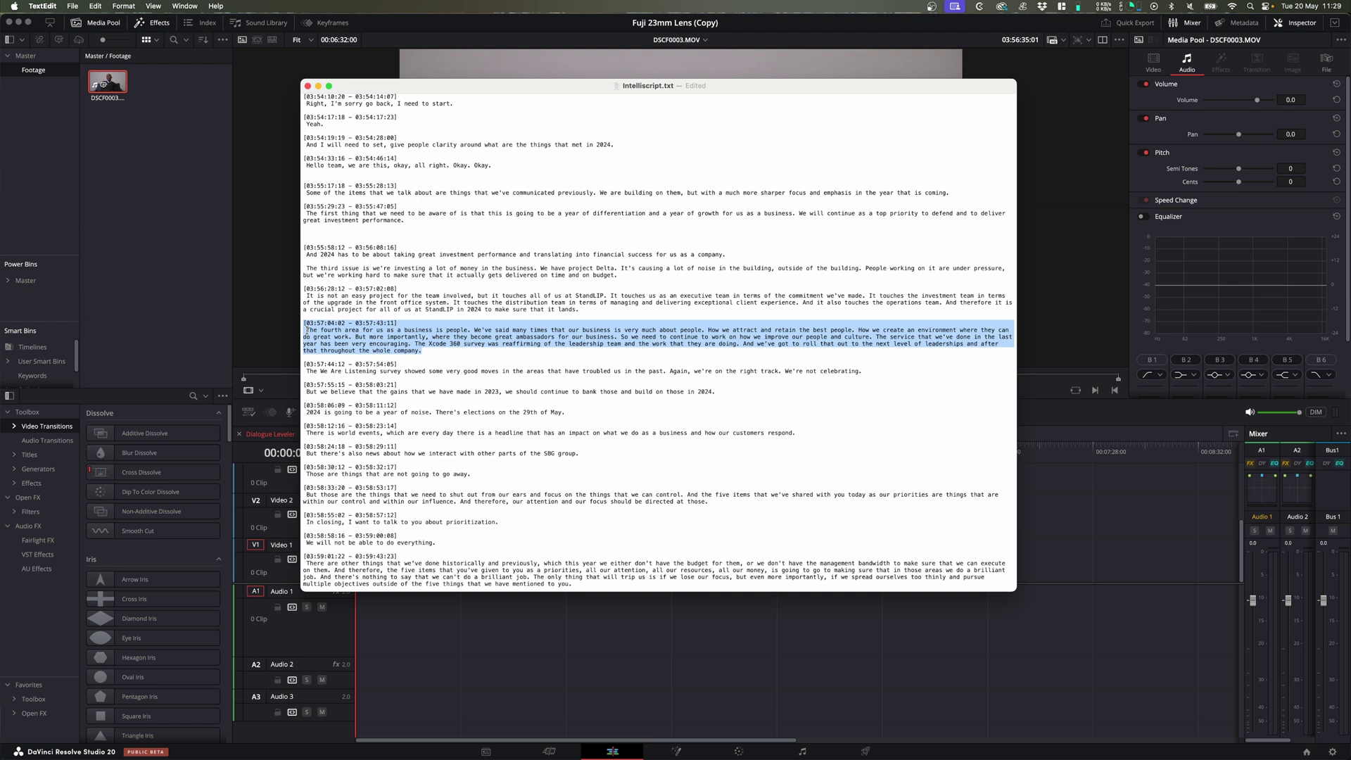
{"action": "key", "text": "BackSpace"}
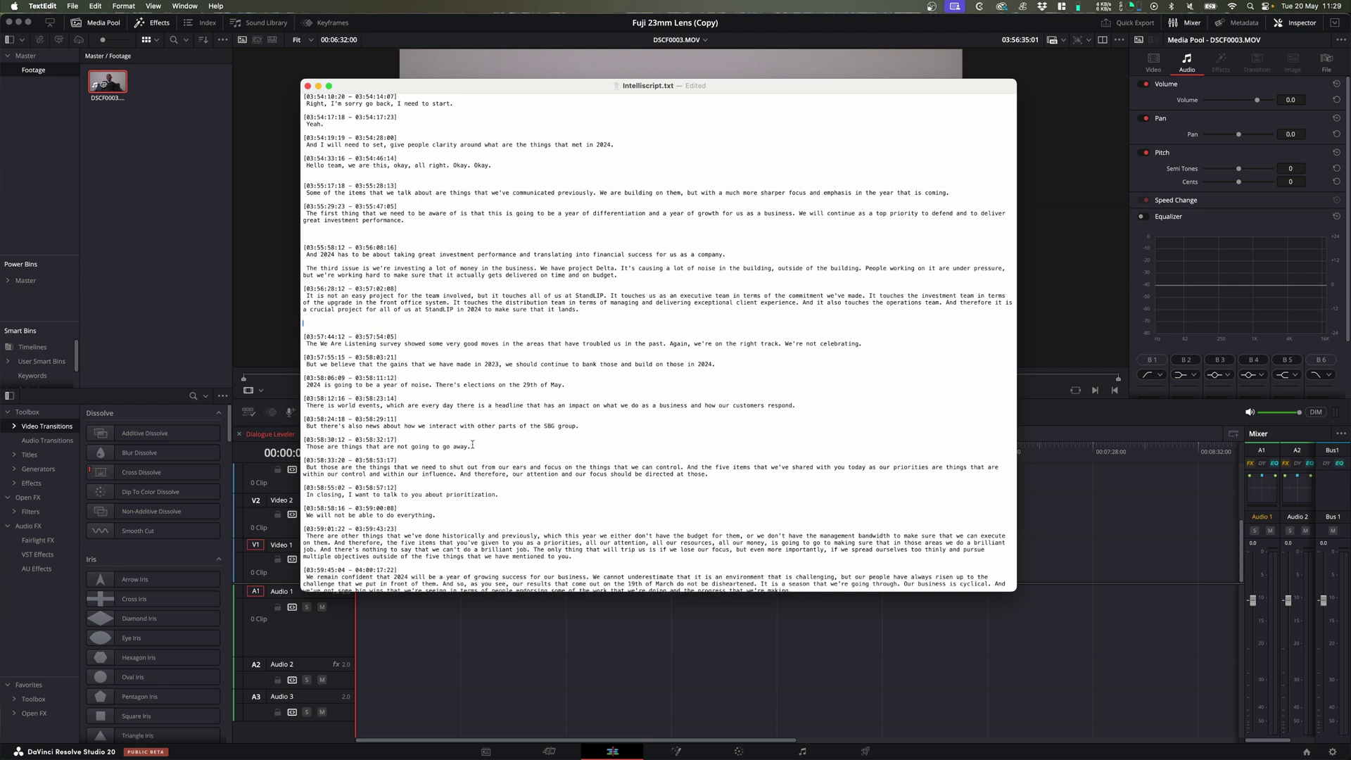
{"action": "mouse_move", "coordinate": [471, 444]}
{"action": "left_mouse_down"}
{"action": "mouse_move", "coordinate": [307, 371]}
{"action": "mouse_move", "coordinate": [293, 334]}
{"action": "left_mouse_up"}
{"action": "key", "text": "BackSpace"}
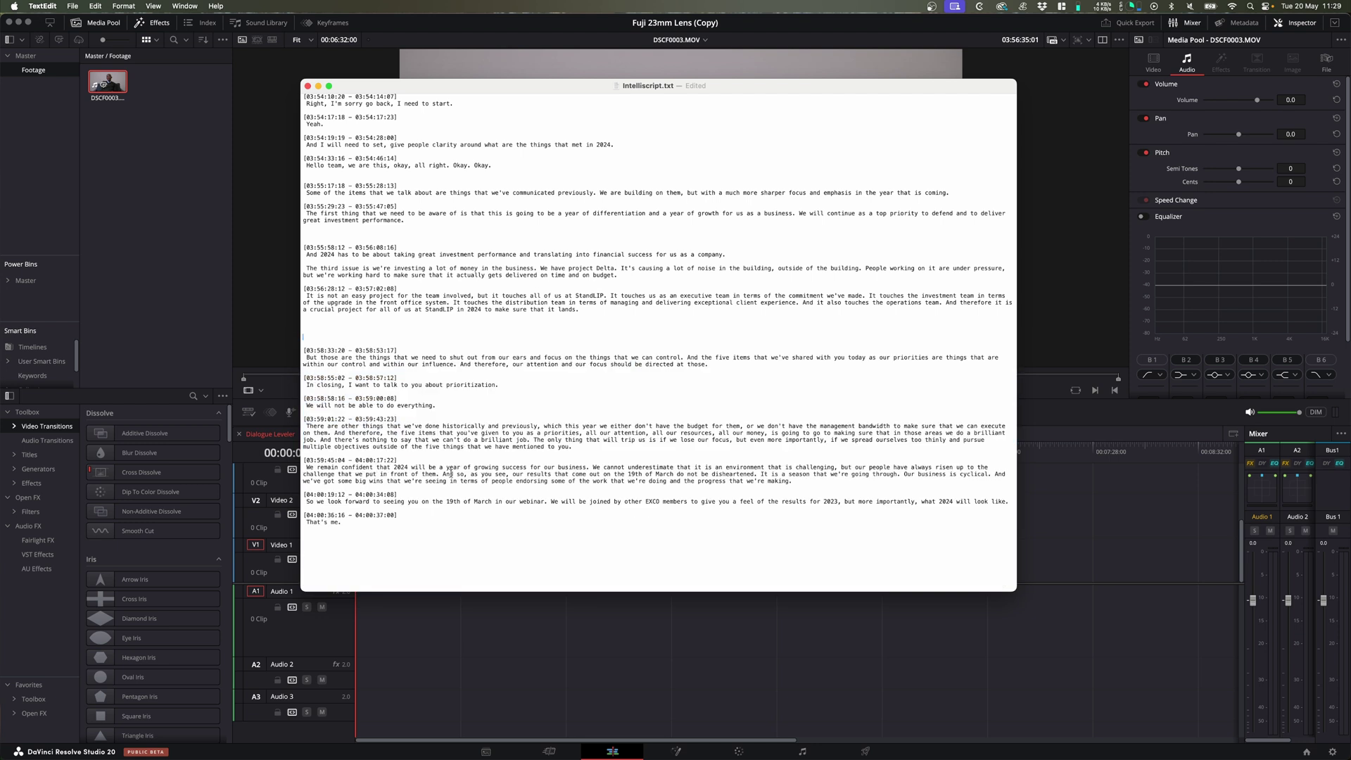
{"action": "left_click_drag", "start_coordinate": [382, 517], "coordinate": [268, 525]}
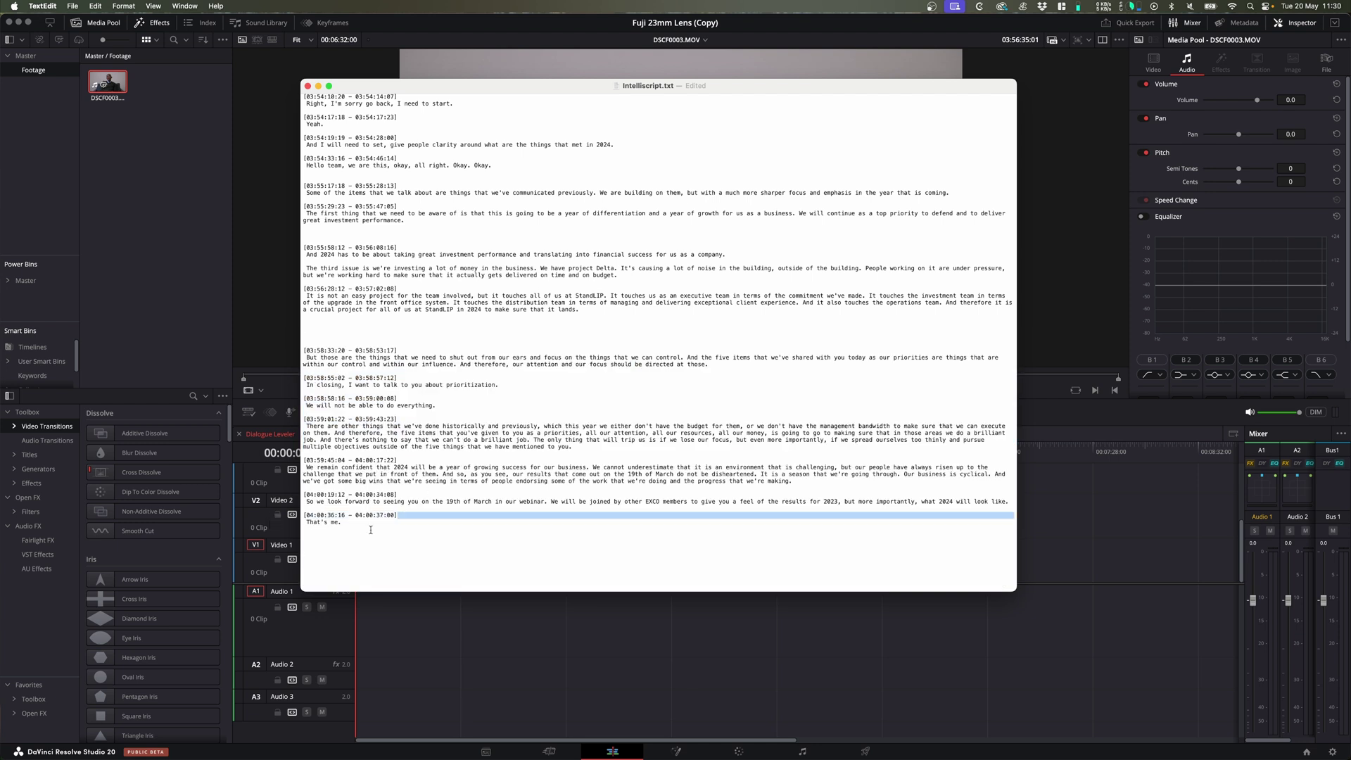
{"action": "left_click_drag", "start_coordinate": [370, 529], "coordinate": [282, 509]}
{"action": "key", "text": "BackSpace"}
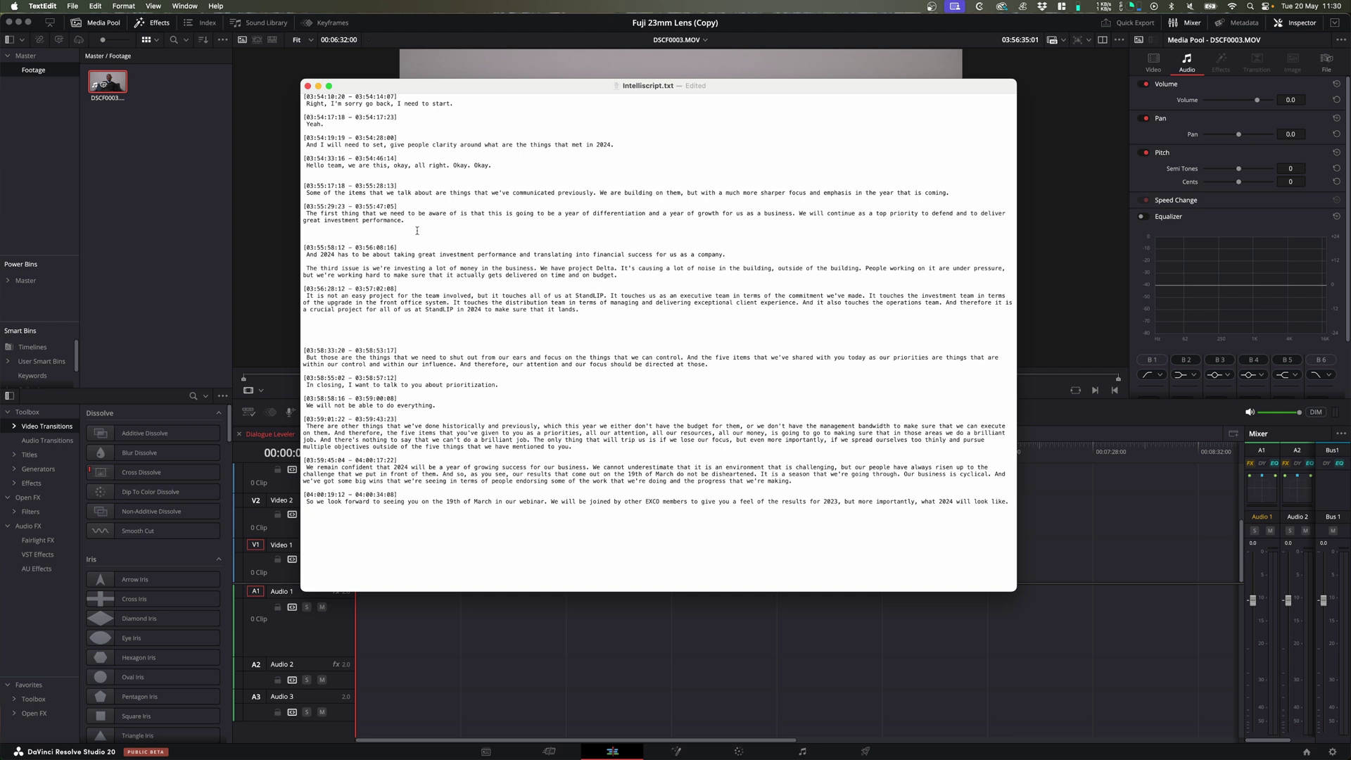
Remove the opening small-talk lines and the leftover blank first line
{"action": "left_click_drag", "start_coordinate": [505, 168], "coordinate": [262, 95]}
{"action": "key", "text": "BackSpace"}
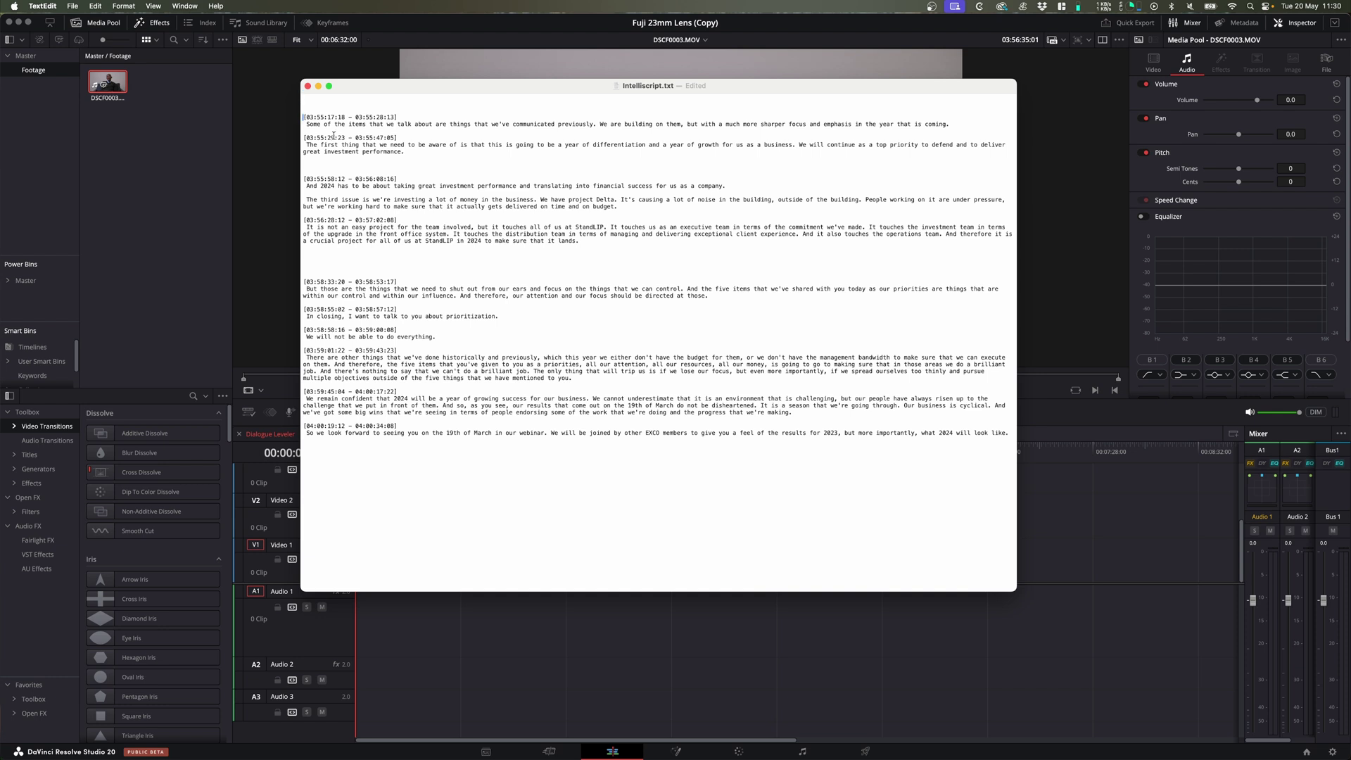
{"action": "key", "text": "Delete"}
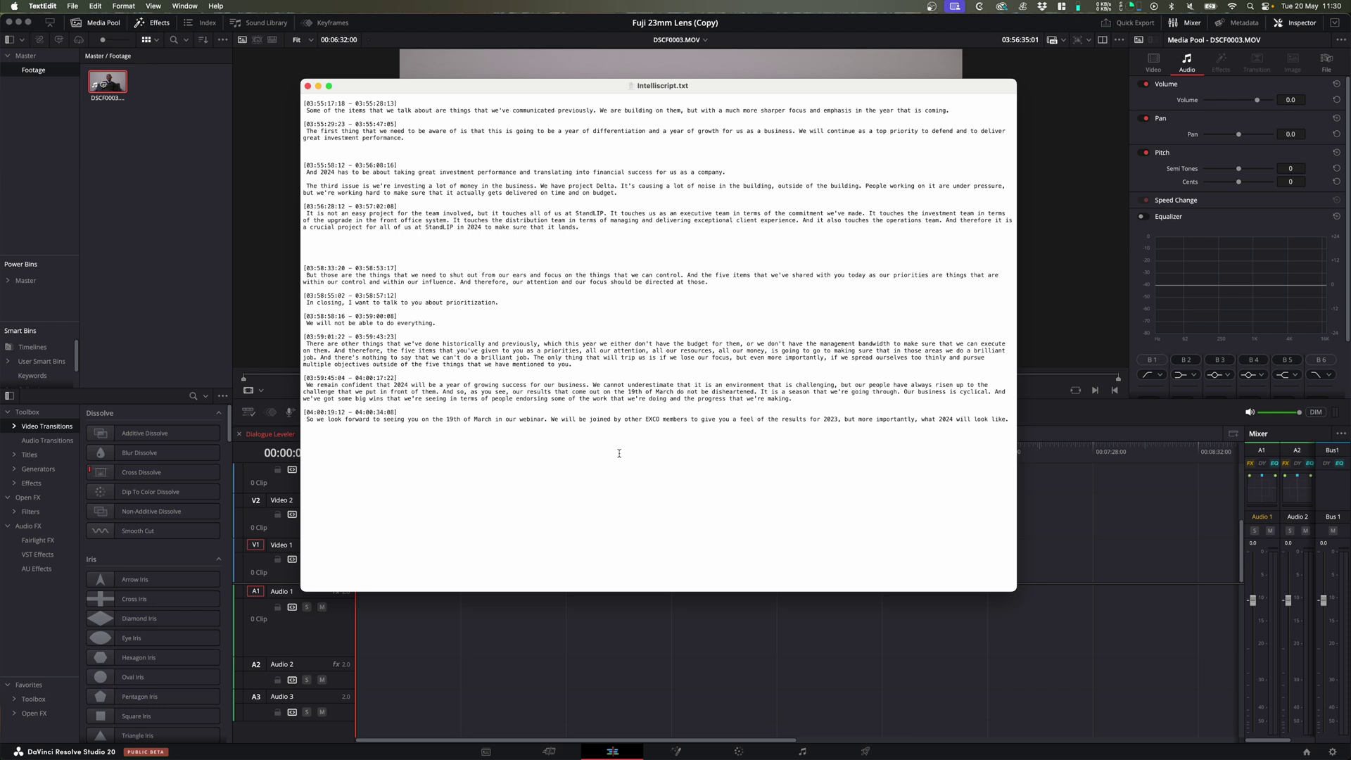
Return to DaVinci Resolve, switch the viewer to the timeline and close the transcription panel
{"action": "left_click", "coordinate": [158, 208]}
{"action": "left_click", "coordinate": [461, 538]}
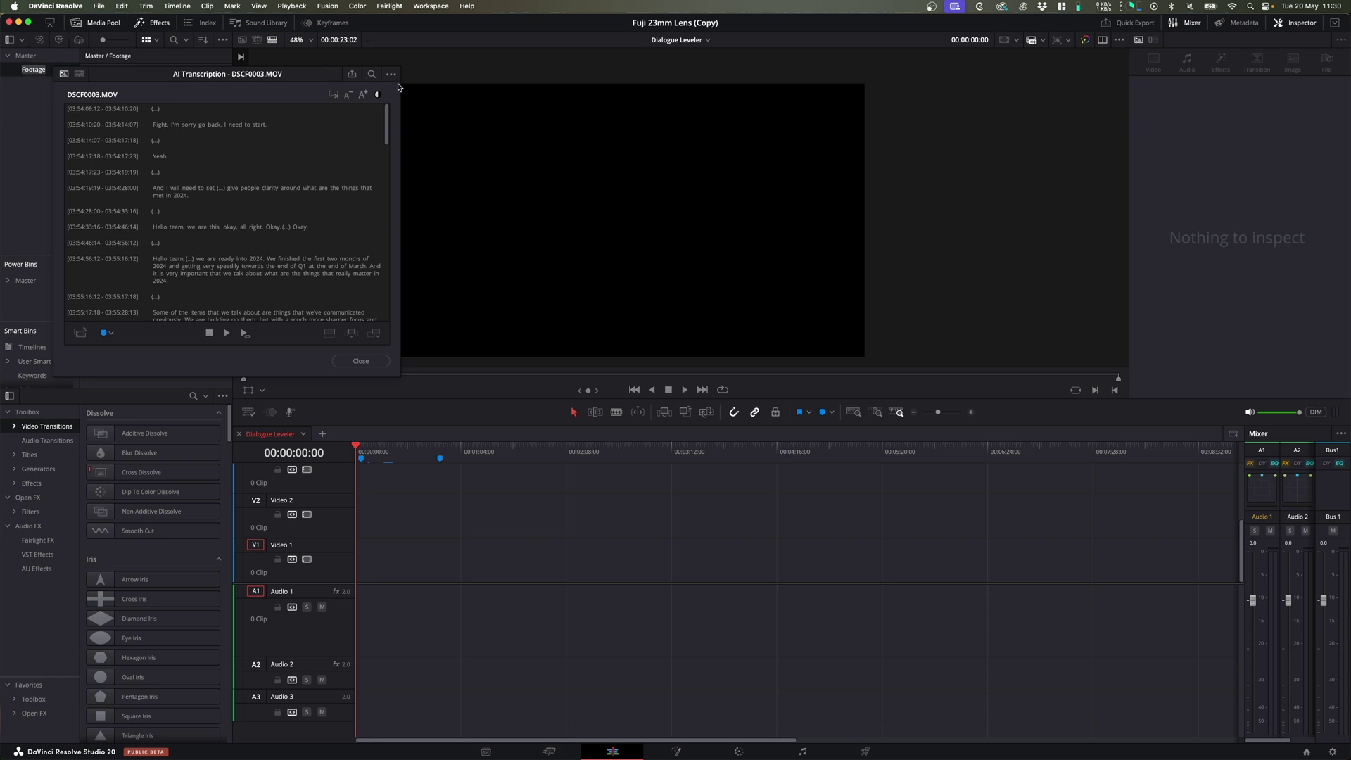
{"action": "left_click", "coordinate": [59, 40]}
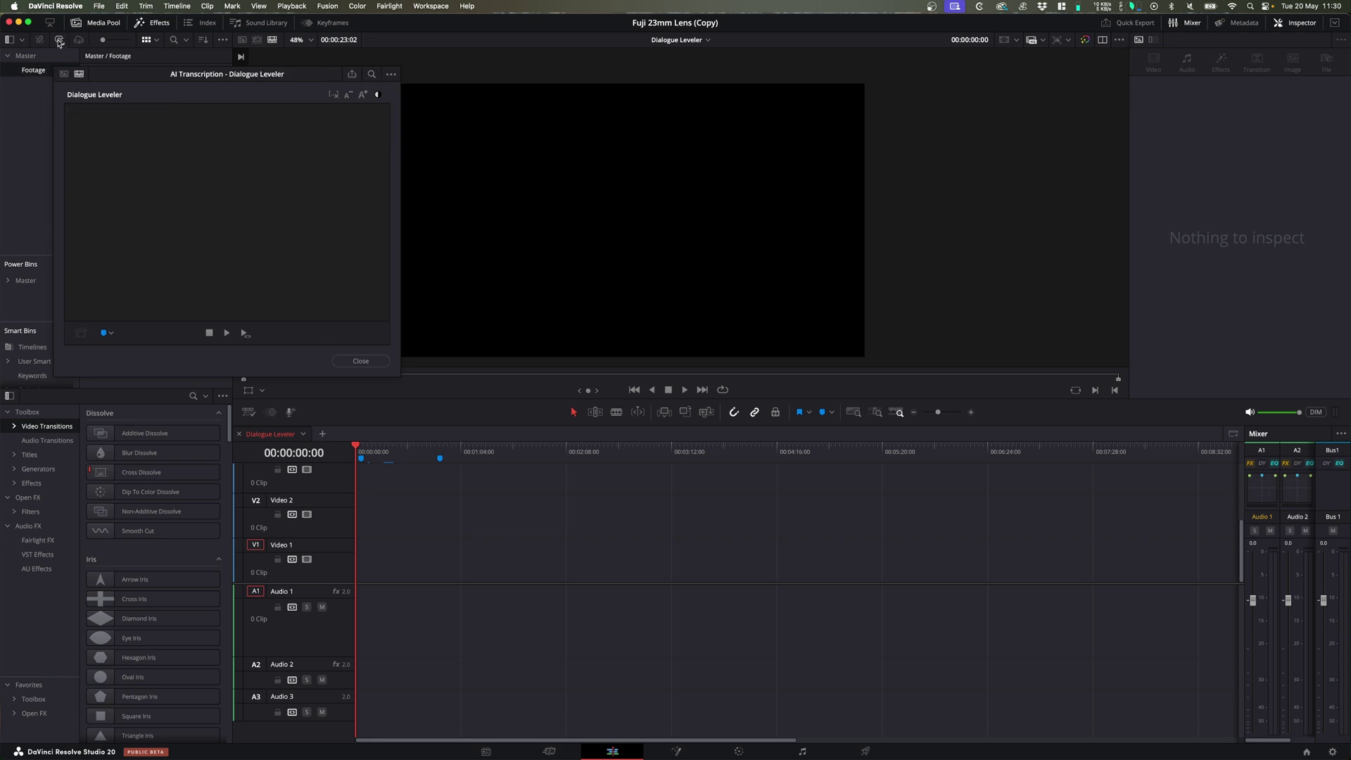
{"action": "left_click", "coordinate": [361, 362]}
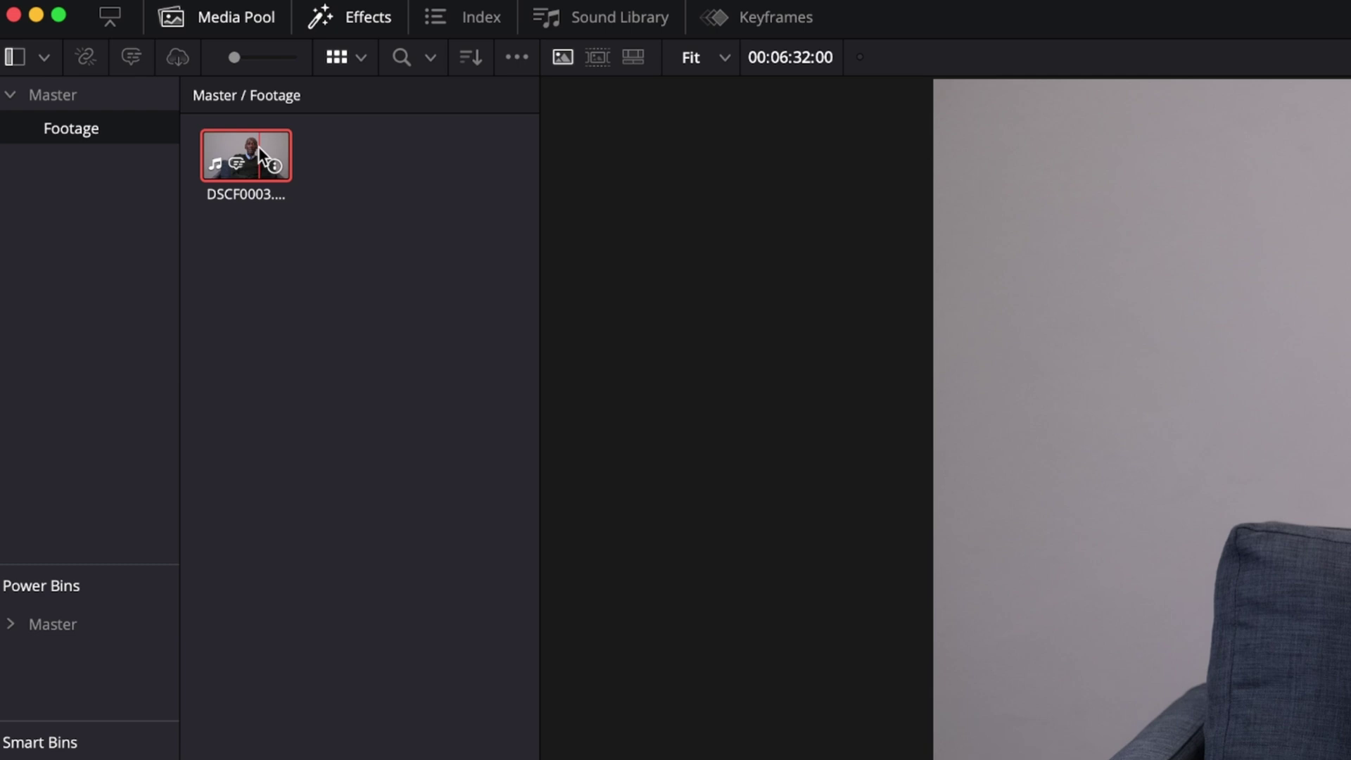
Create a new IntelliScript timeline from the interview clip using intelliscript.txt in Downloads
{"action": "right_click", "coordinate": [259, 147]}
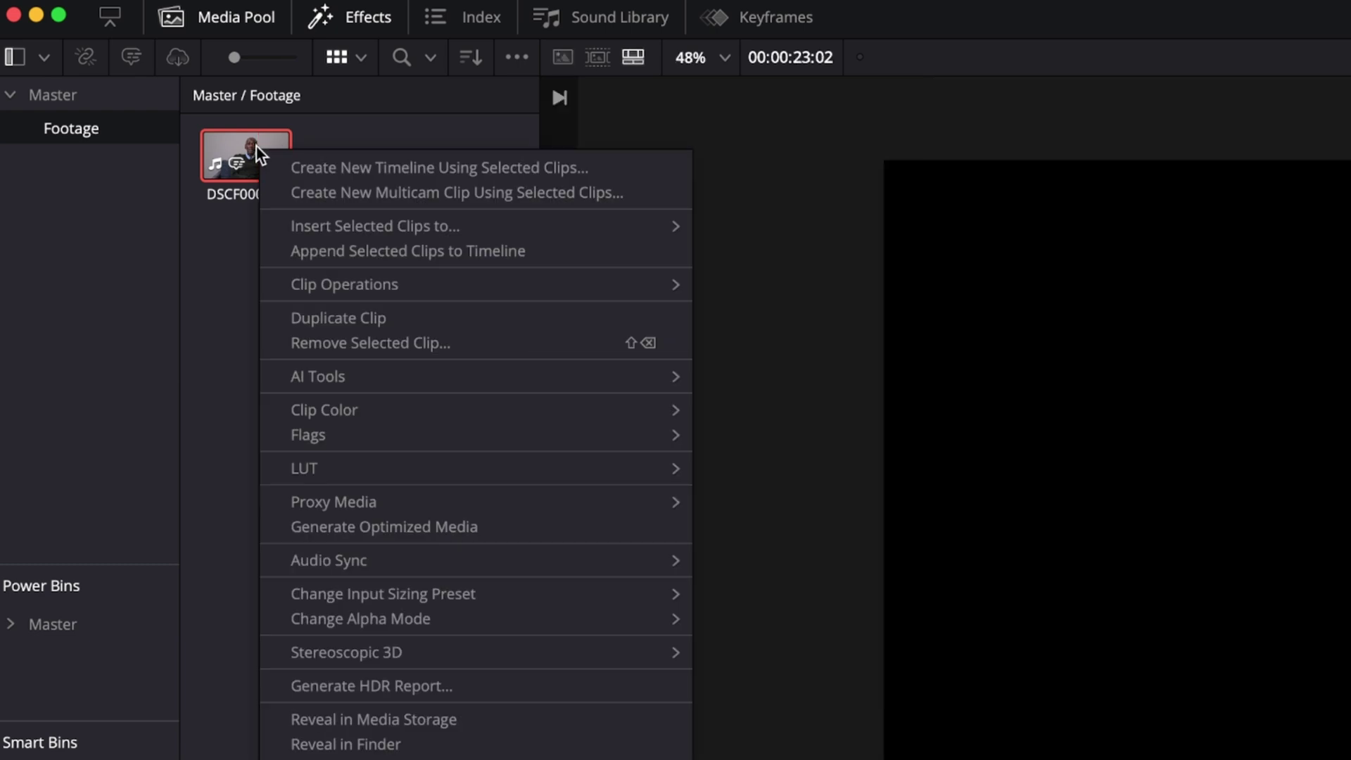
{"action": "mouse_move", "coordinate": [318, 375]}
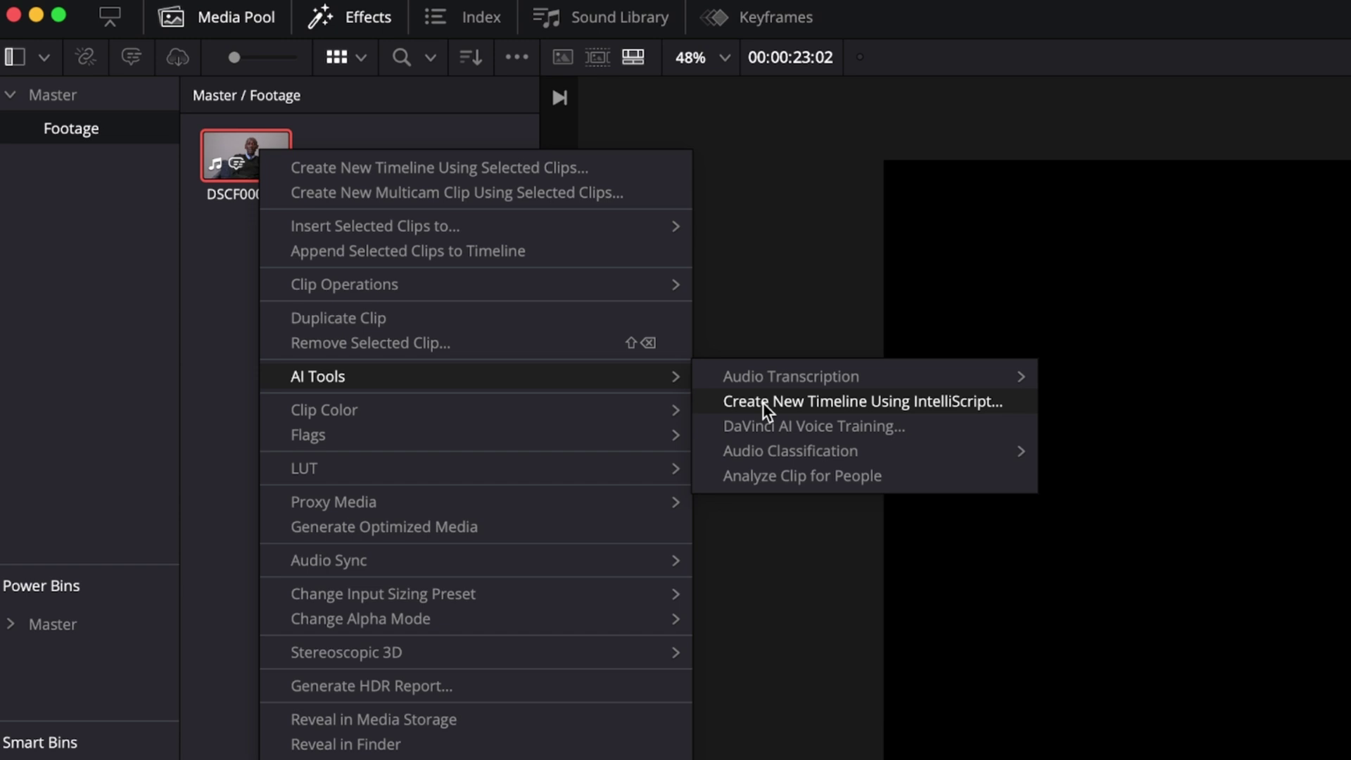
{"action": "left_click", "coordinate": [939, 400]}
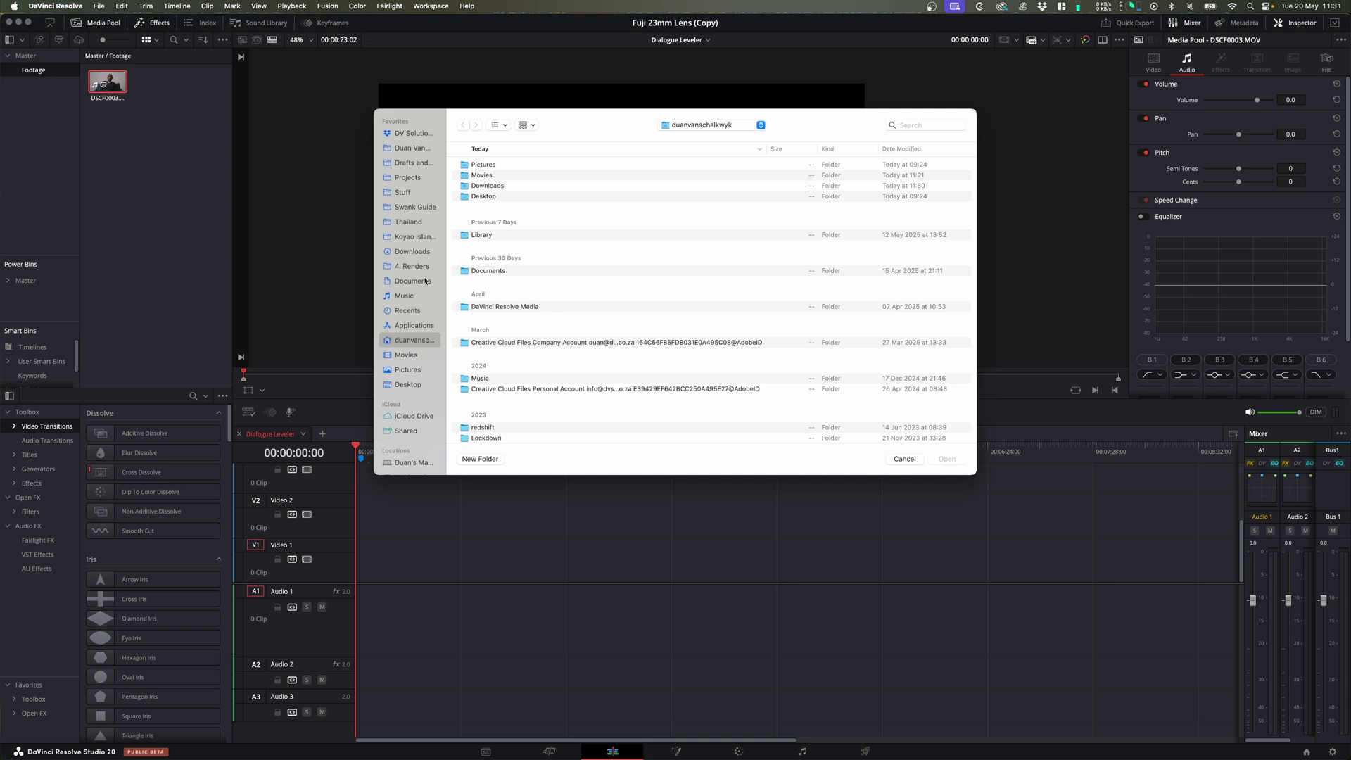
{"action": "left_click", "coordinate": [420, 251]}
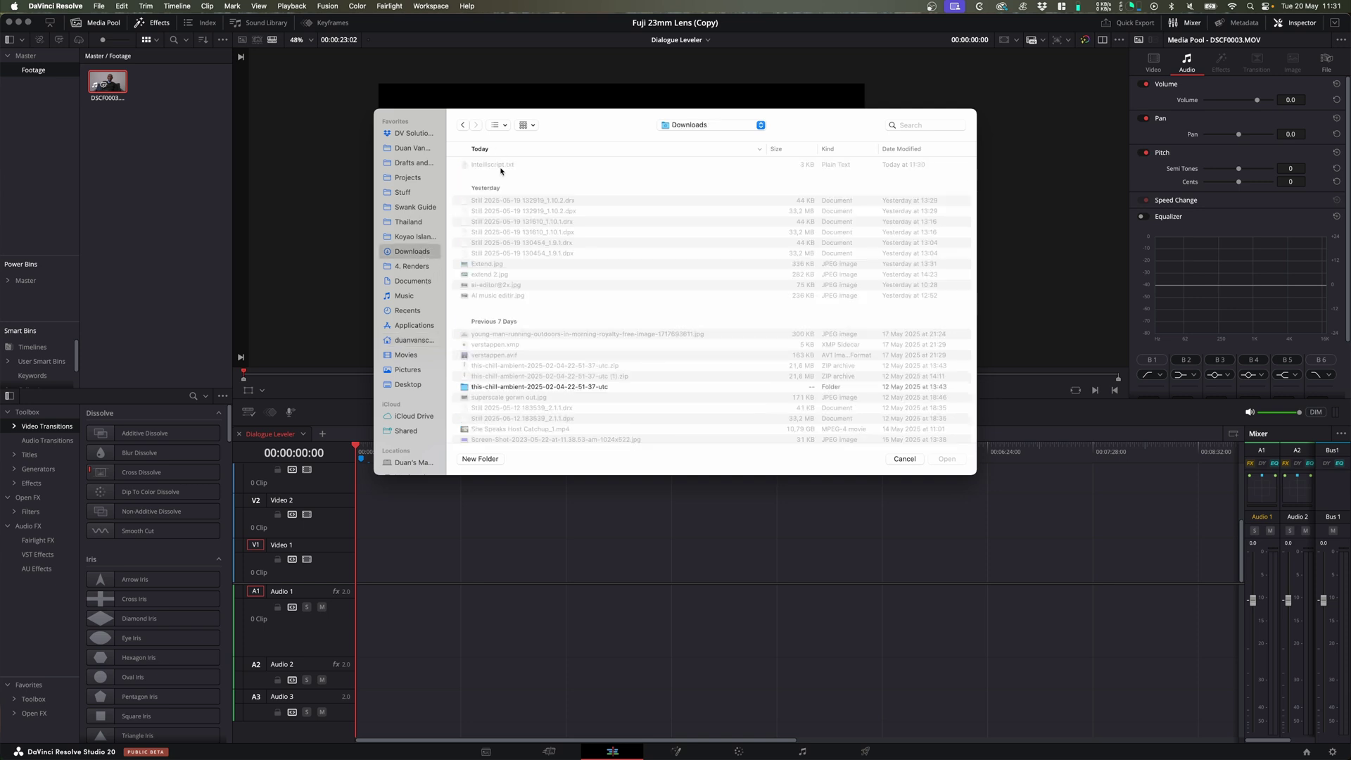
{"action": "left_click", "coordinate": [493, 166]}
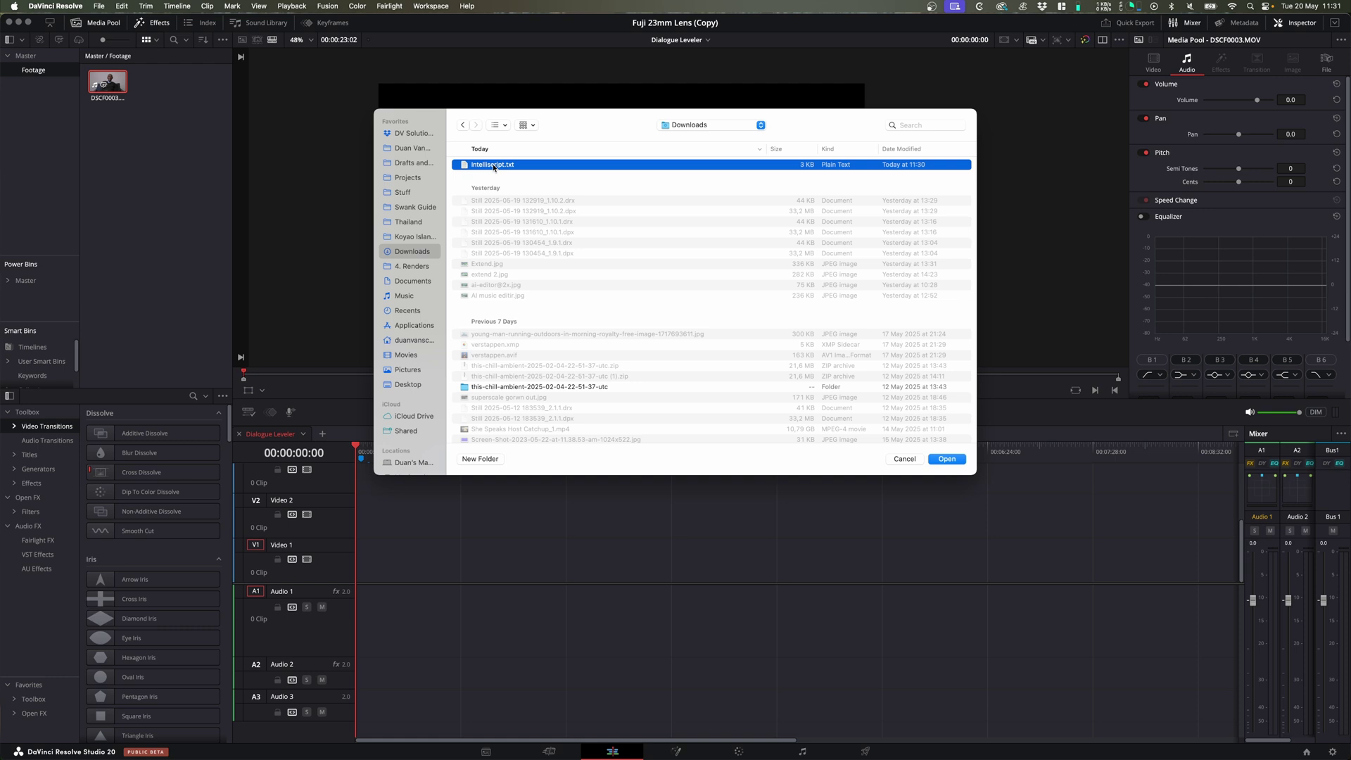
{"action": "left_click", "coordinate": [946, 459]}
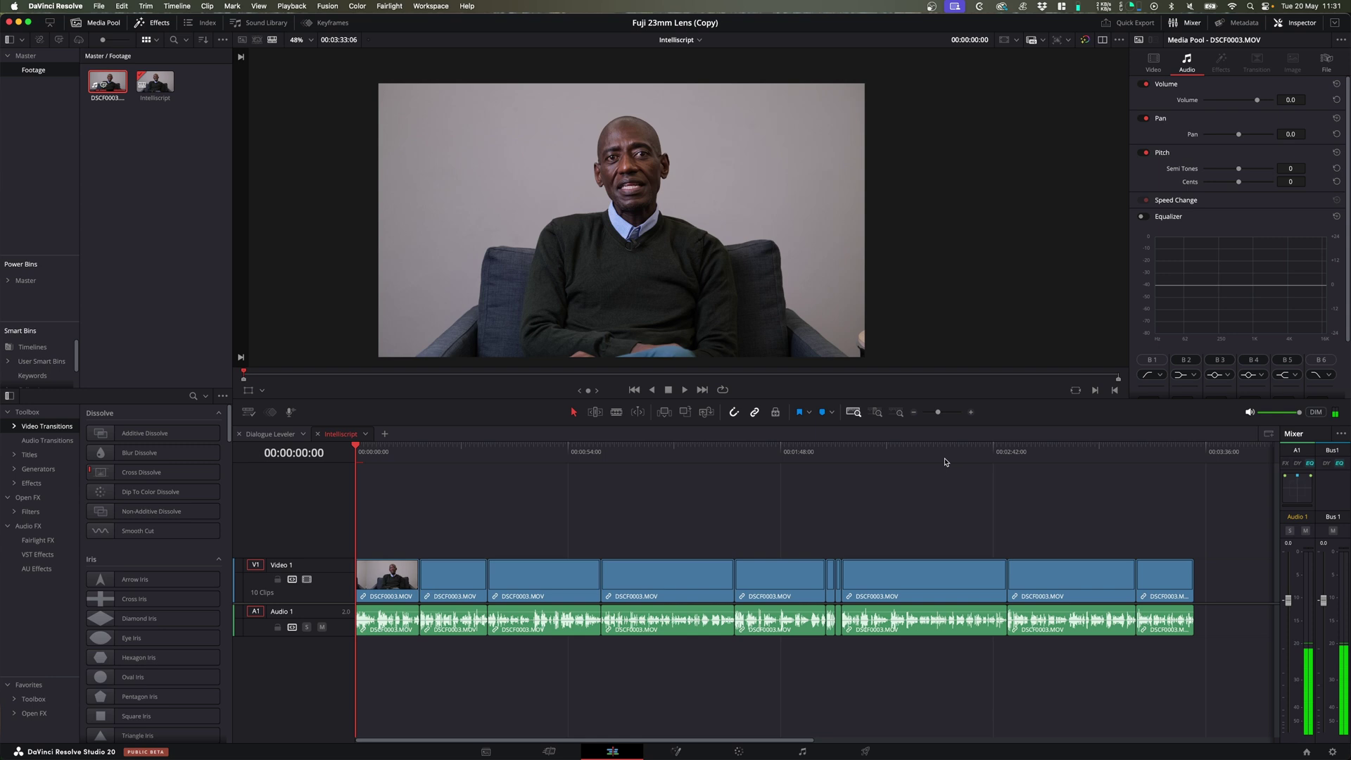
{"action": "scroll", "coordinate": [583, 559], "scroll_direction": "up", "scroll_amount": 1}
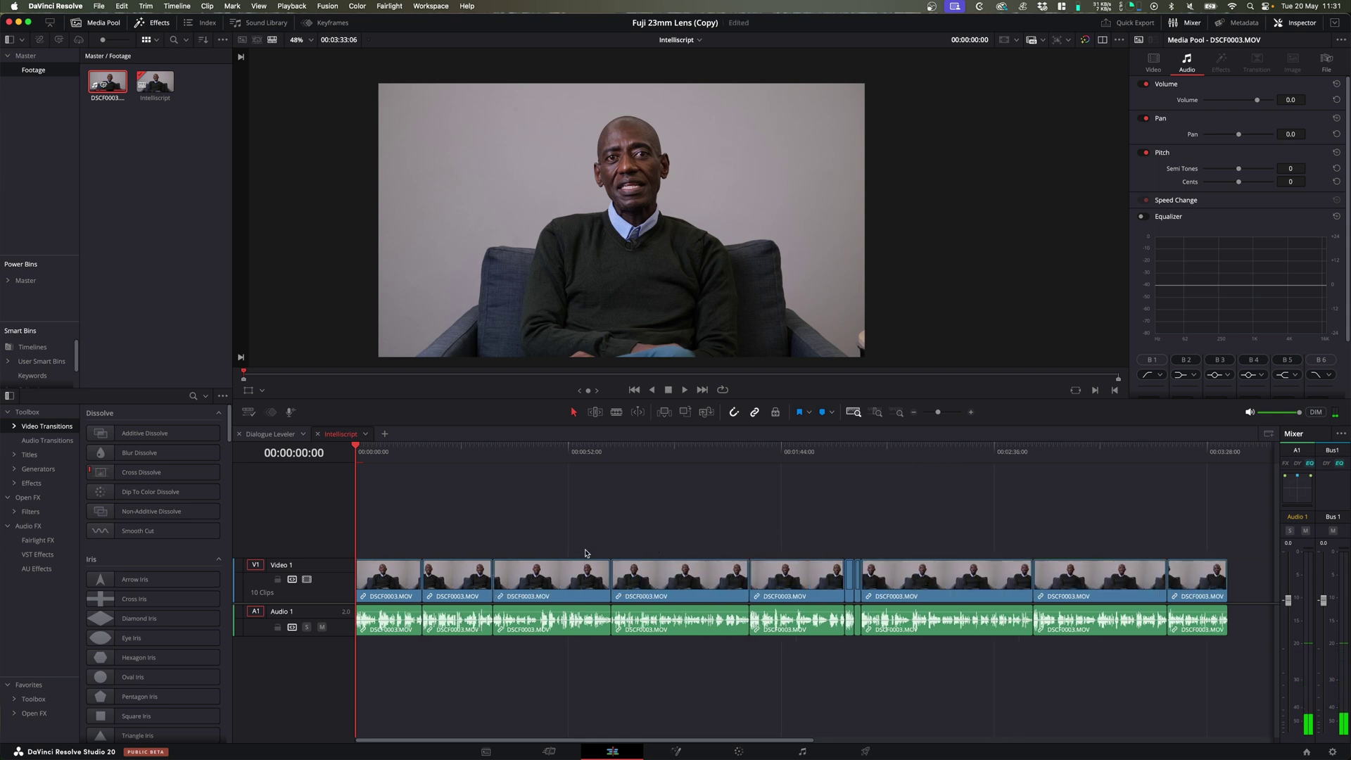
{"action": "scroll", "coordinate": [573, 530], "scroll_direction": "down", "scroll_amount": 2}
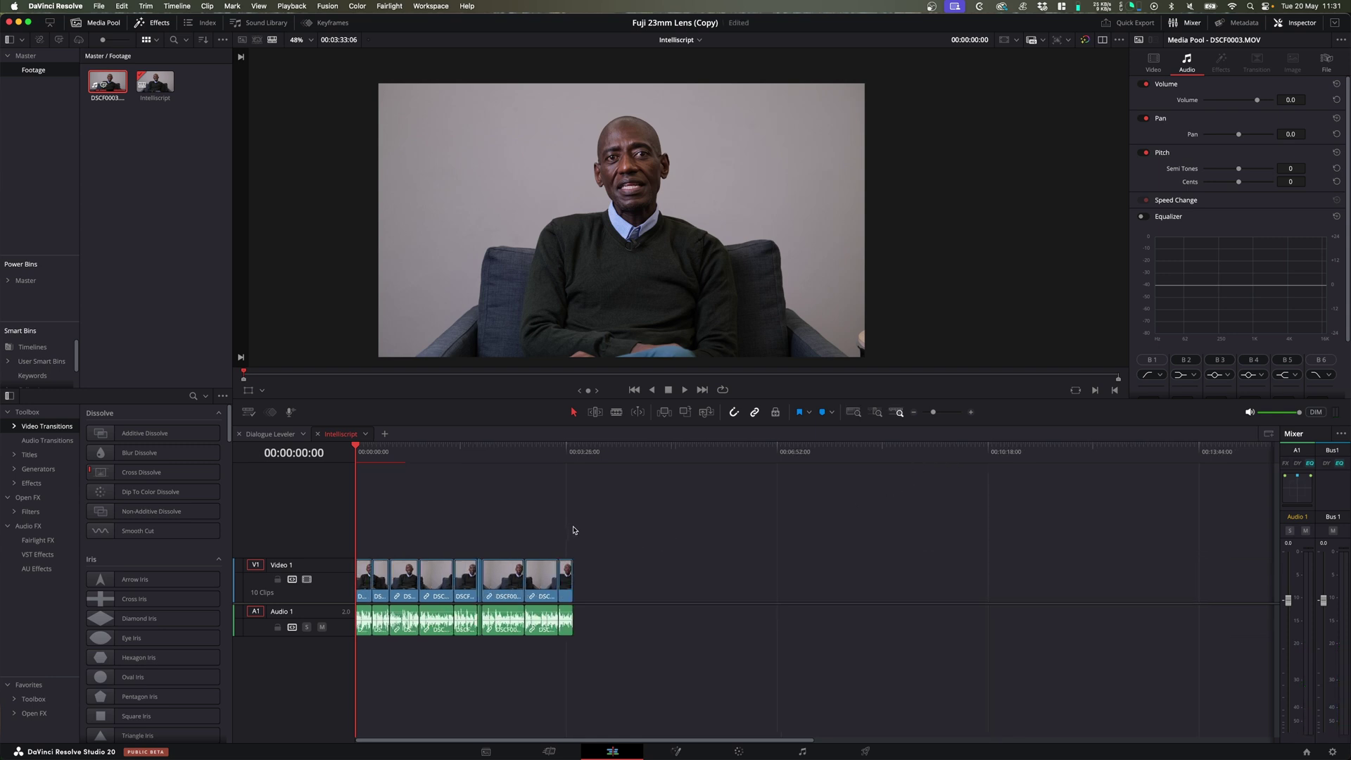